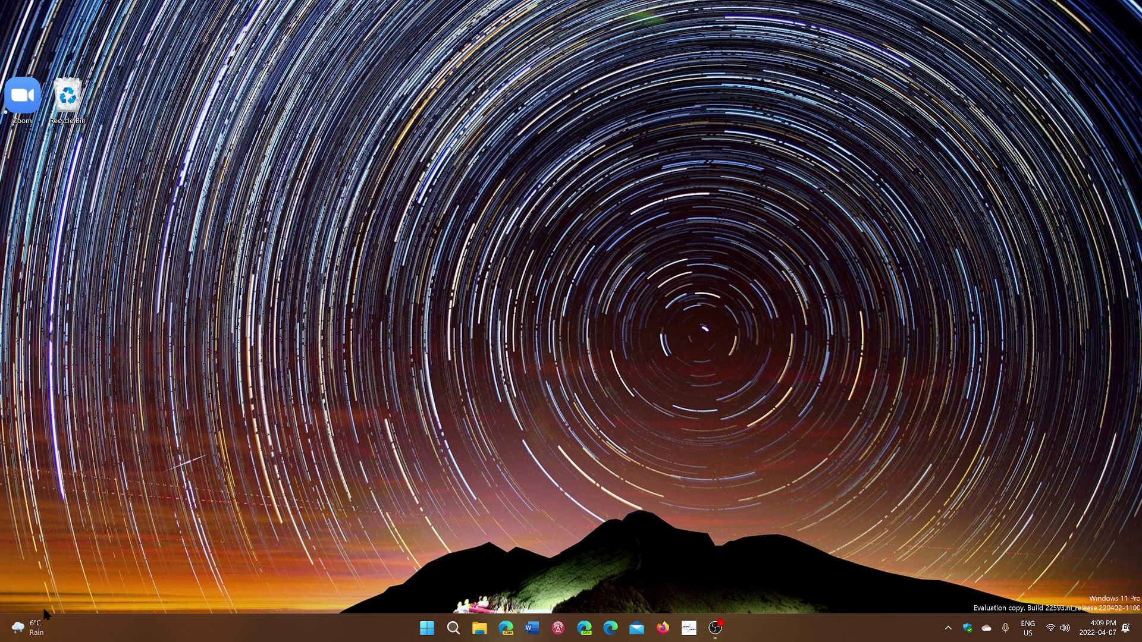
{"action": "left_click", "coordinate": [20, 626]}
{"action": "left_click", "coordinate": [29, 628]}
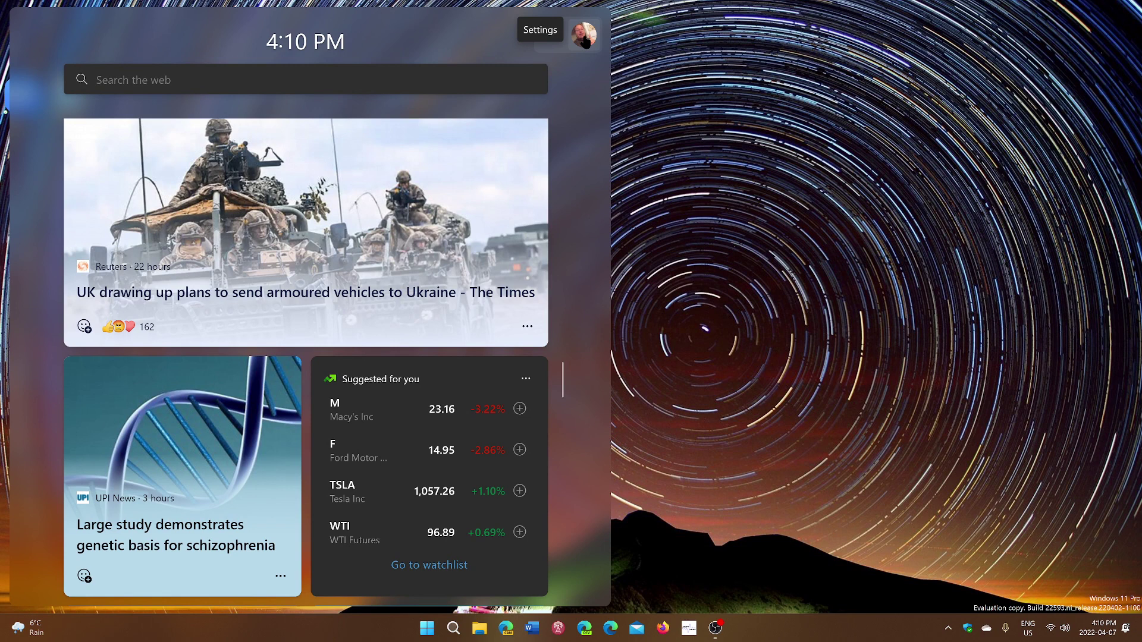
{"action": "left_click", "coordinate": [550, 37]}
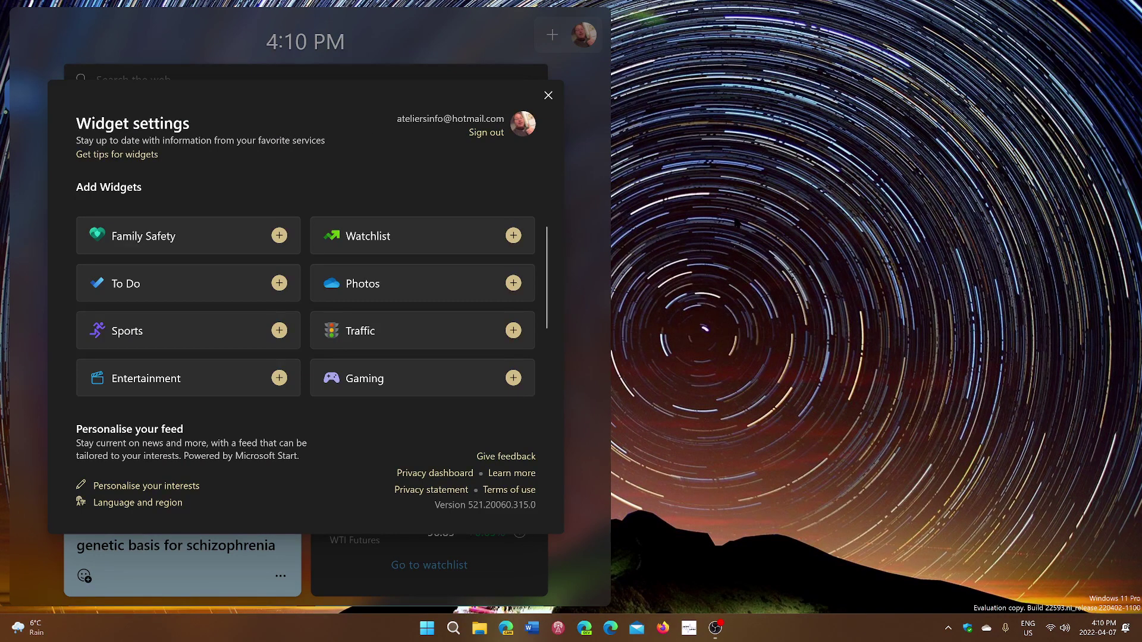
{"action": "left_click", "coordinate": [742, 228]}
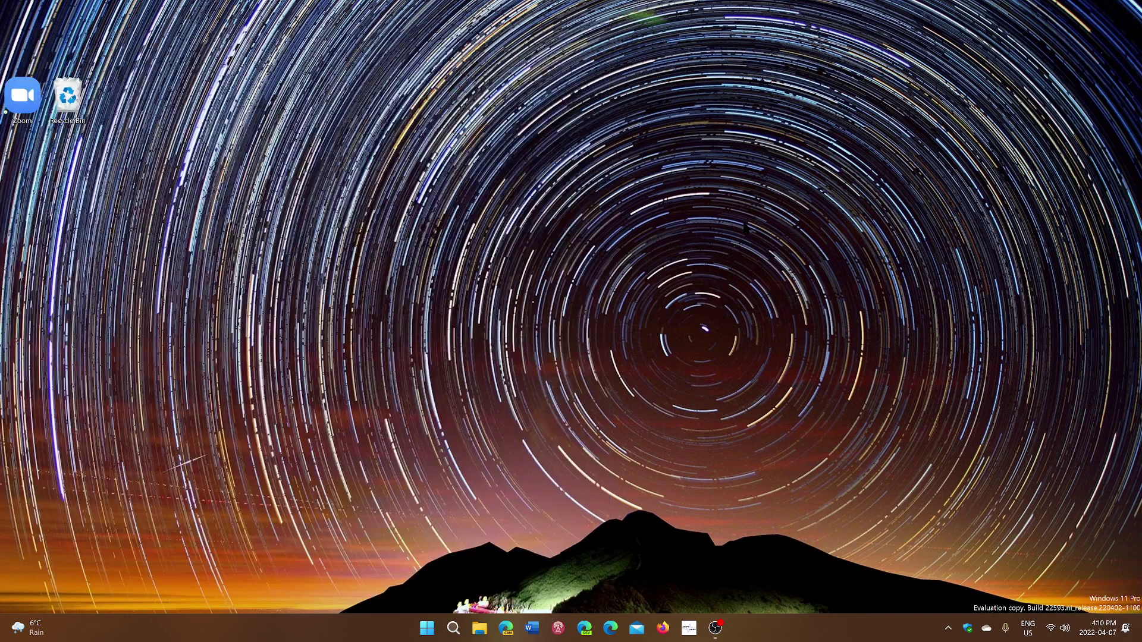
{"action": "left_click", "coordinate": [27, 627]}
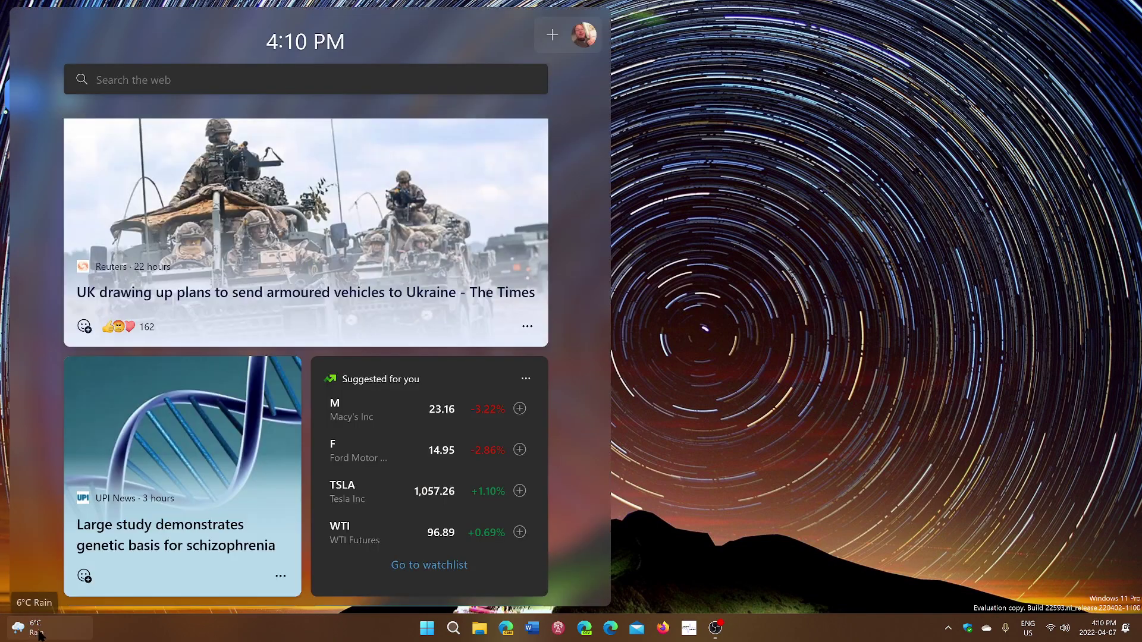
{"action": "left_click", "coordinate": [27, 627]}
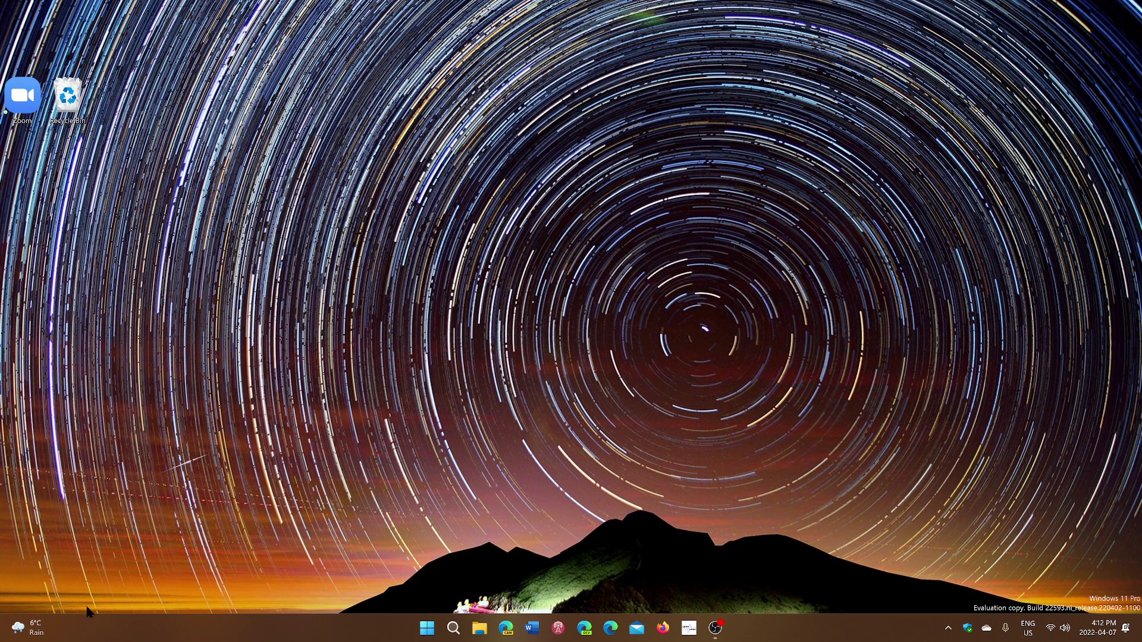
{"action": "left_click", "coordinate": [32, 627]}
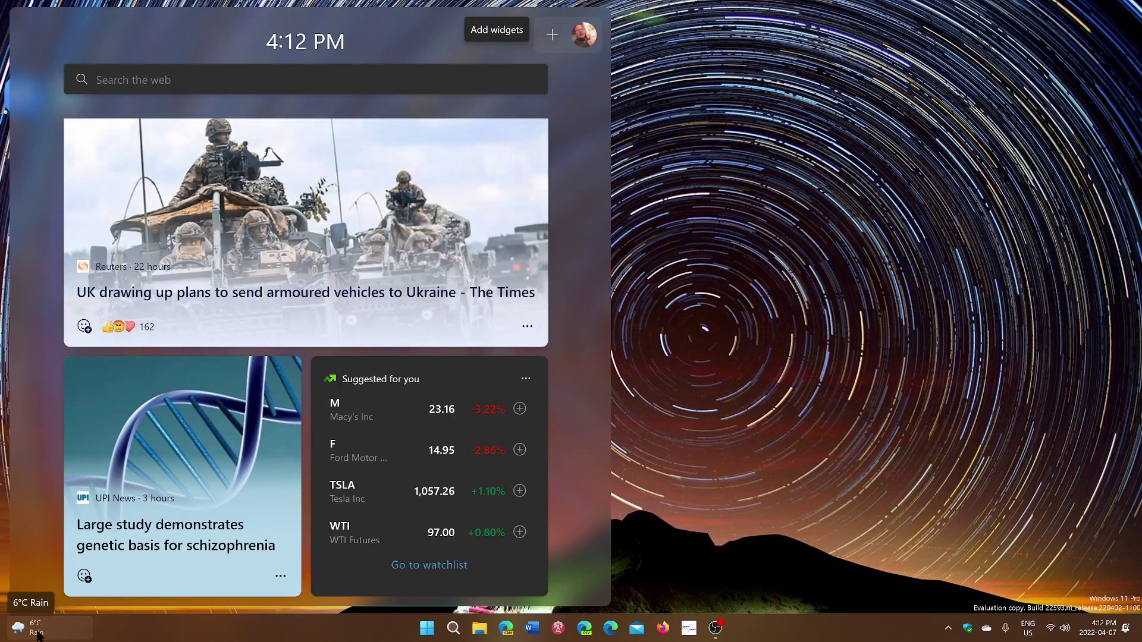
{"action": "left_click", "coordinate": [745, 317]}
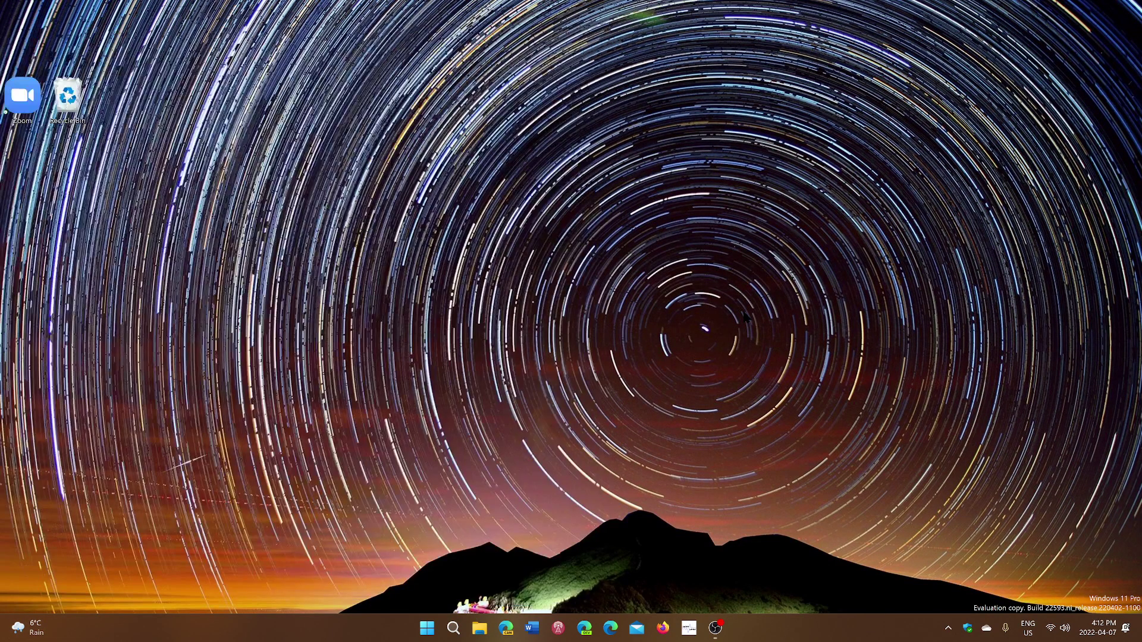